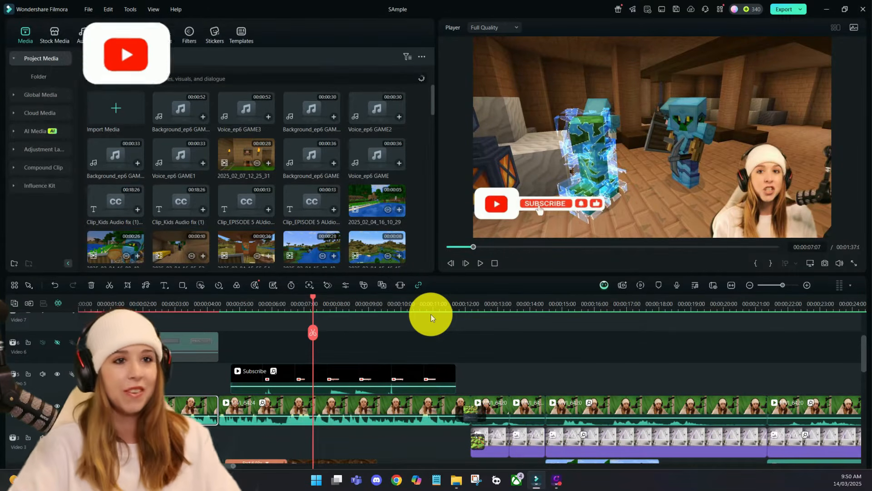
Step: Go to about 2:24 (seconds:frames) in the opening green-screen clip and shift the recording slightly right in the frame
left_click(321, 304)
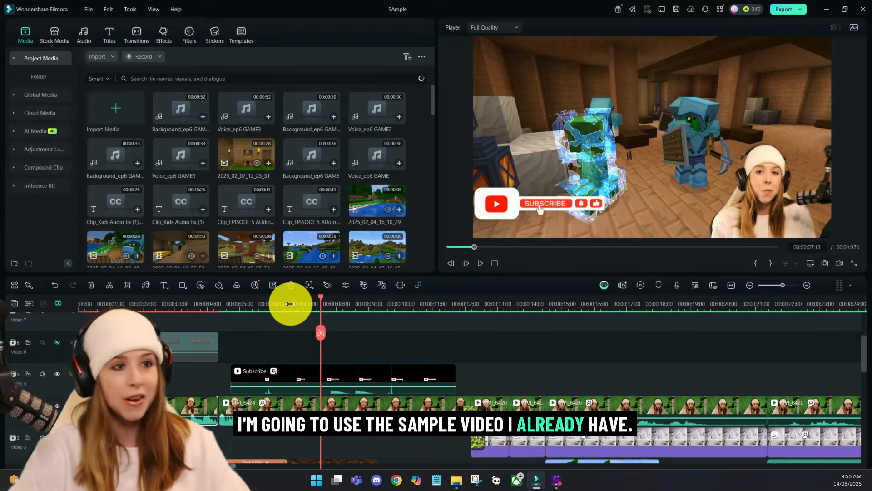
left_click(290, 303)
left_click(495, 263)
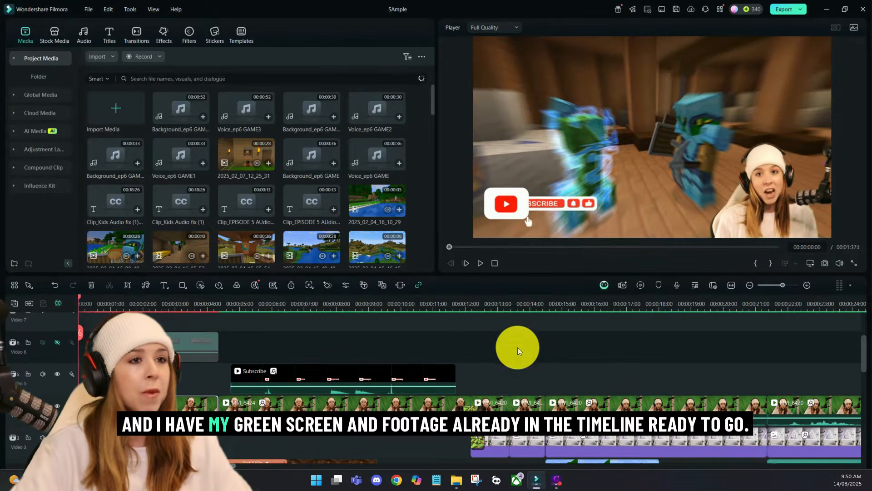
left_click(159, 303)
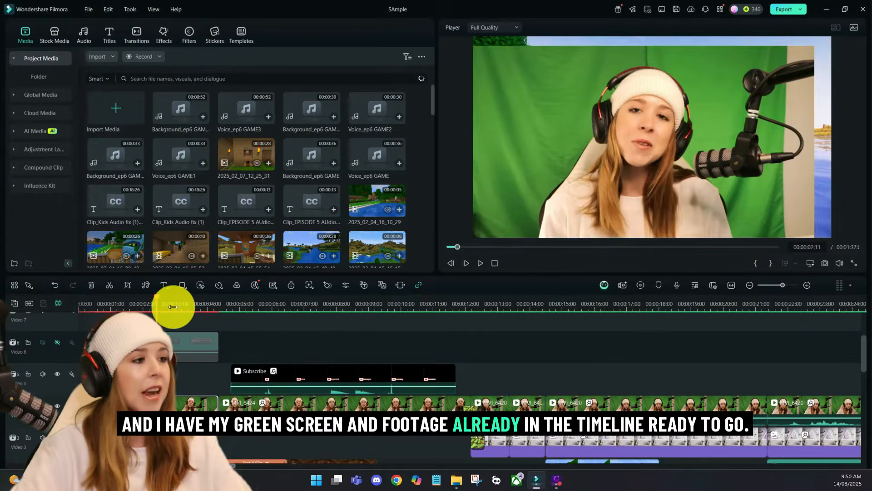
left_click(173, 304)
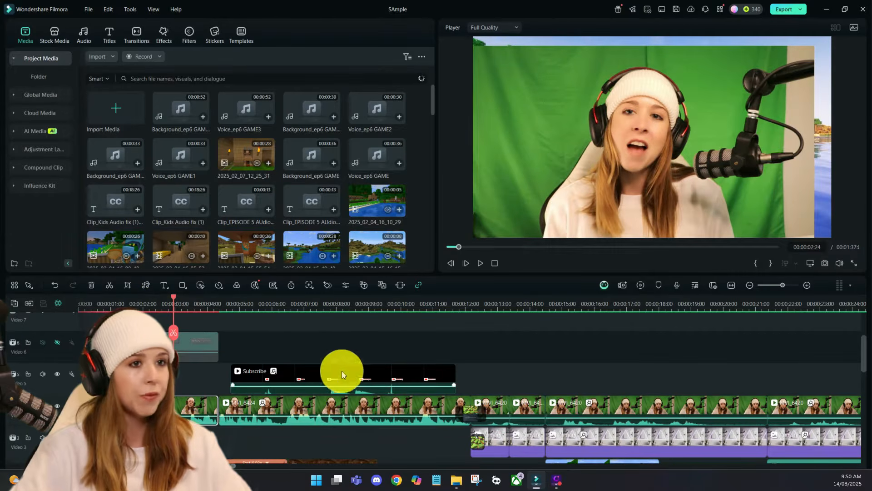
left_click(731, 110)
mouse_move(690, 140)
left_mouse_down()
mouse_move(722, 132)
mouse_move(697, 149)
mouse_move(706, 136)
left_mouse_up()
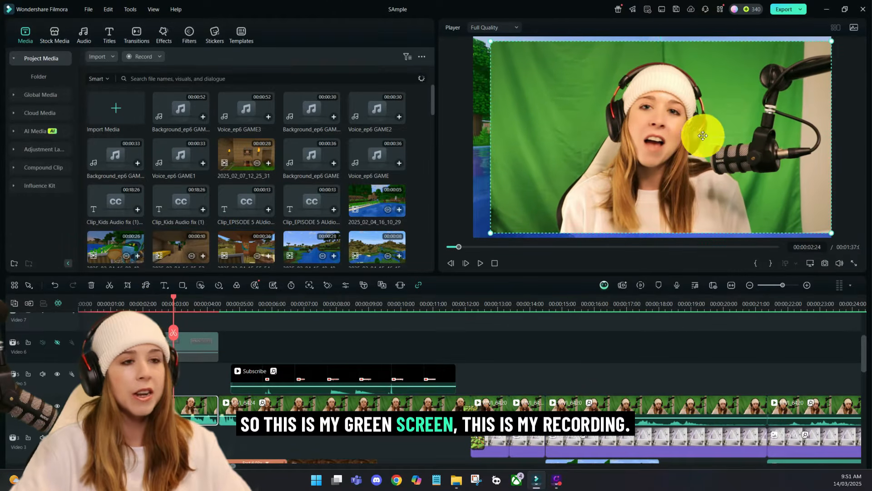
Step: Play the unkeyed green-screen opening, and play the finished composite from about 8 seconds for comparison
left_click_drag(180, 296, 117, 302)
key("space")
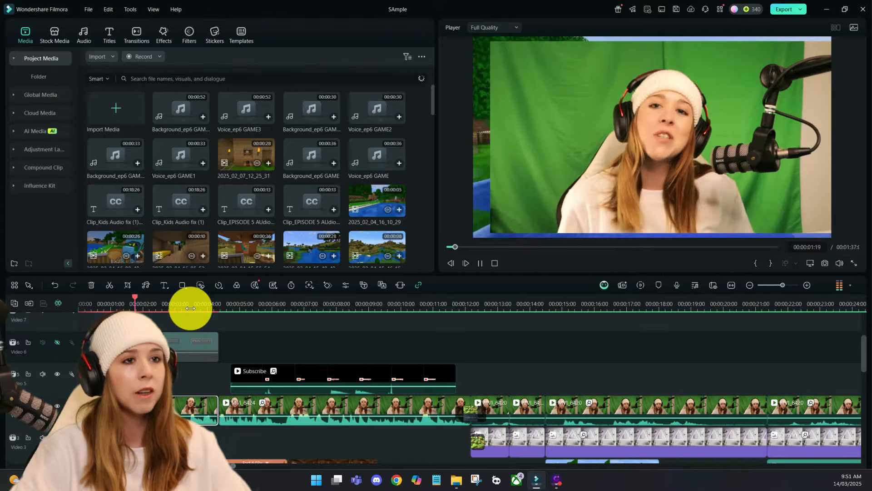
key("space")
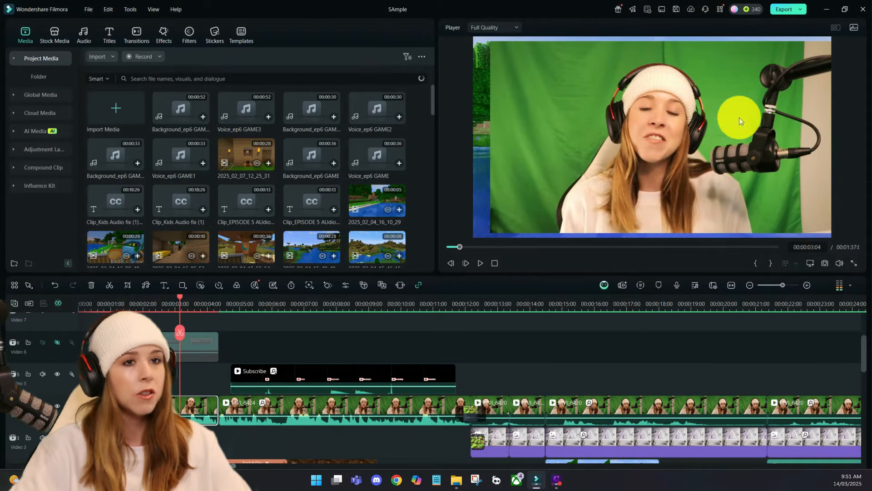
left_click(351, 306)
key("space")
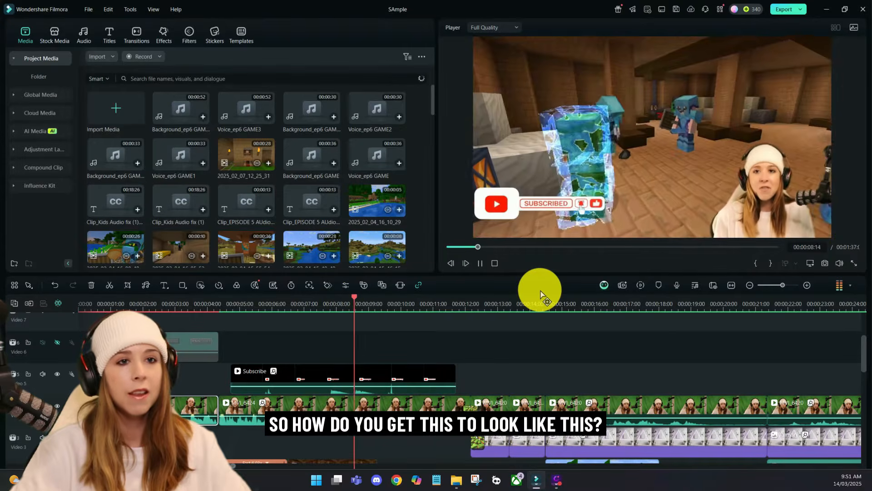
key("space")
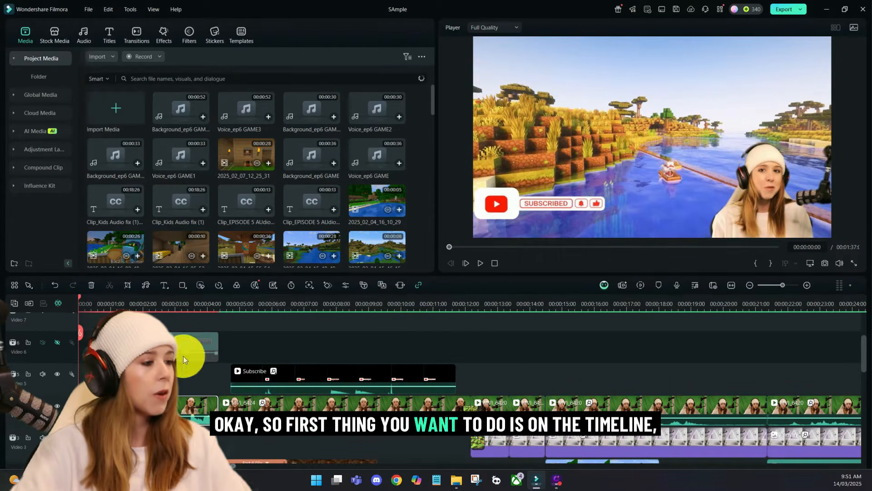
Step: Enable Chroma Key on the opening green-screen clip, with the playhead at the 3-second mark
left_click(175, 304)
scroll(155, 318, "up", 1)
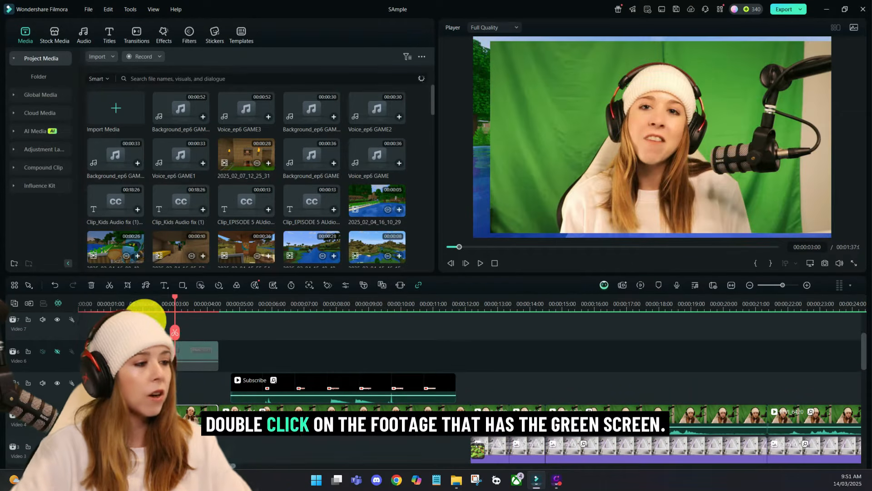
double_click(148, 419)
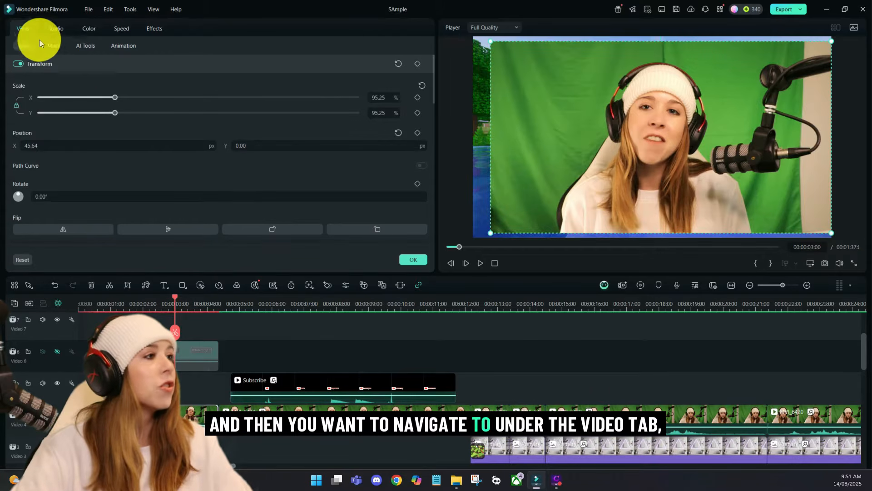
left_click(89, 47)
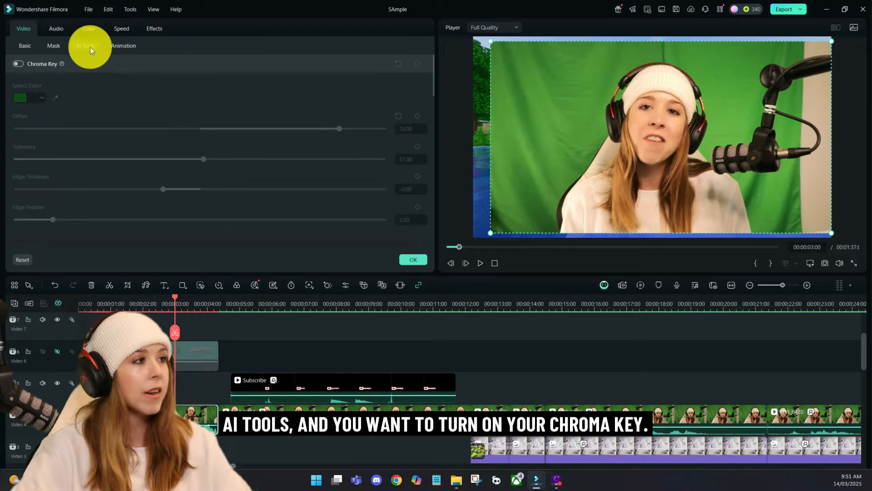
left_click(17, 64)
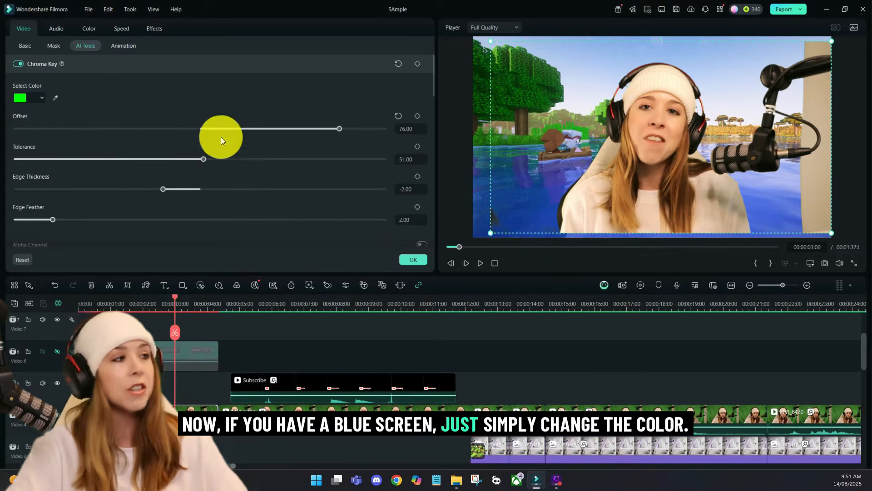
left_click(19, 99)
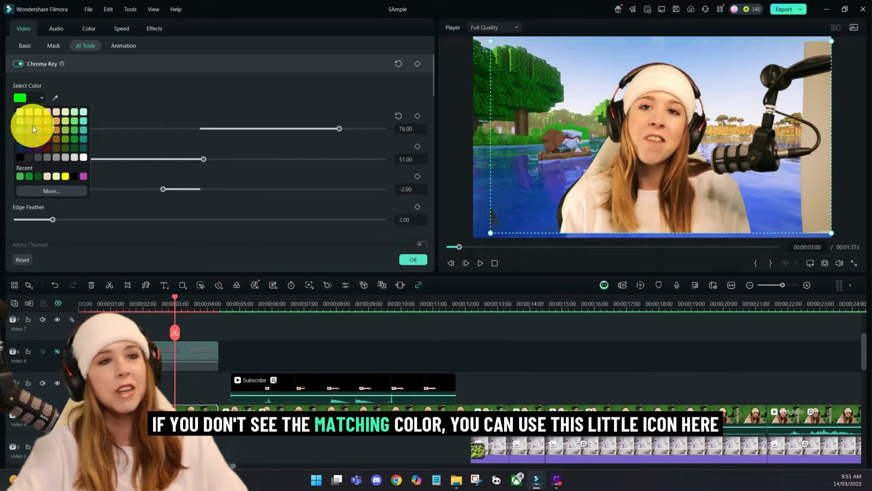
left_click(53, 99)
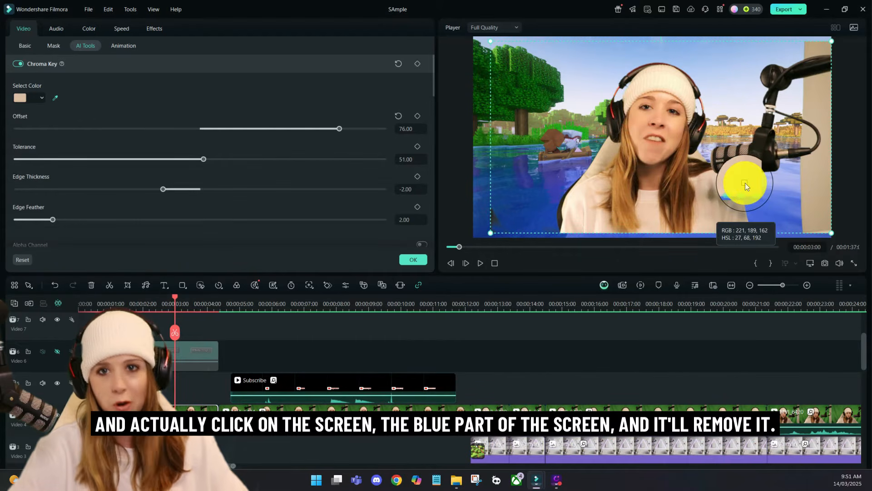
key("Escape")
Step: Shift the keyed recording around the frame to inspect its patchy left edge and the wall on its right side
mouse_move(648, 153)
left_mouse_down()
mouse_move(639, 161)
mouse_move(655, 154)
mouse_move(635, 148)
mouse_move(647, 151)
left_mouse_up()
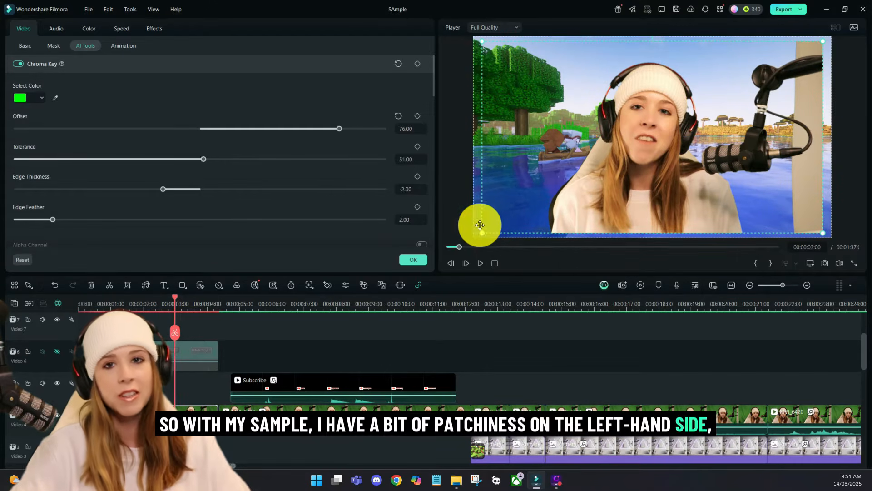
left_click_drag(563, 212, 560, 206)
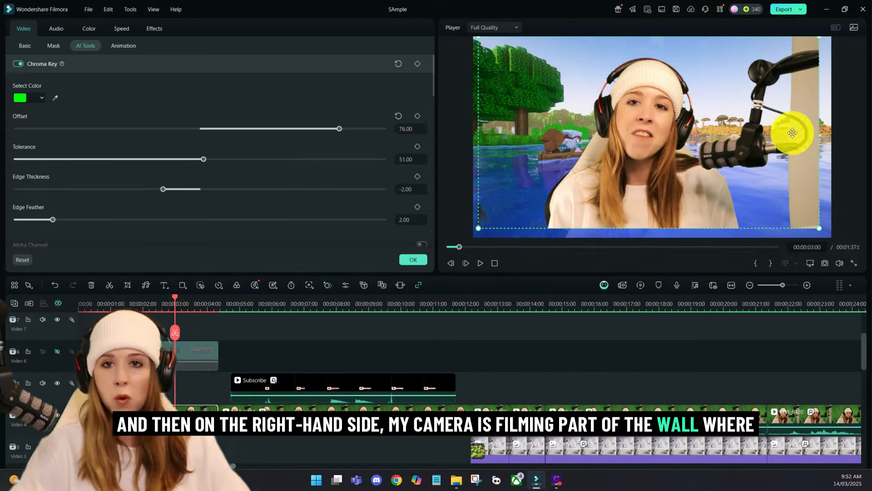
left_click_drag(784, 138, 787, 142)
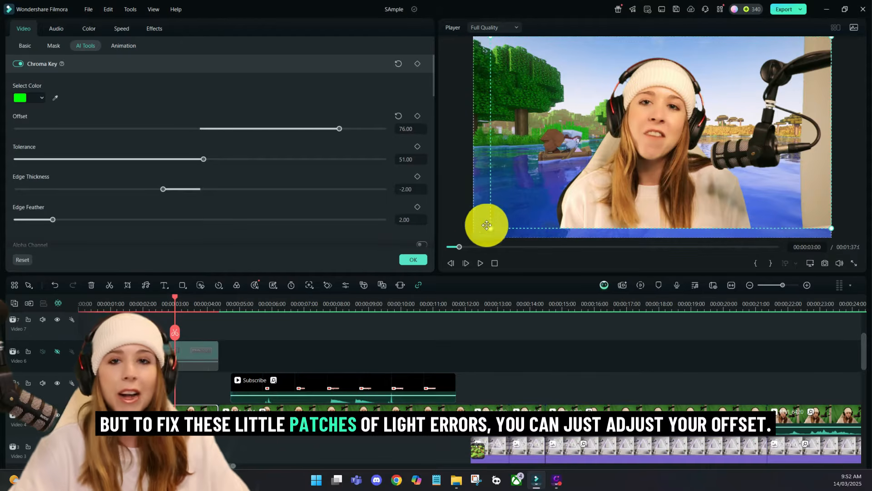
Step: Set the Chroma Key Offset to 100 and move the recording slightly down in the frame
left_click_drag(342, 127, 320, 129)
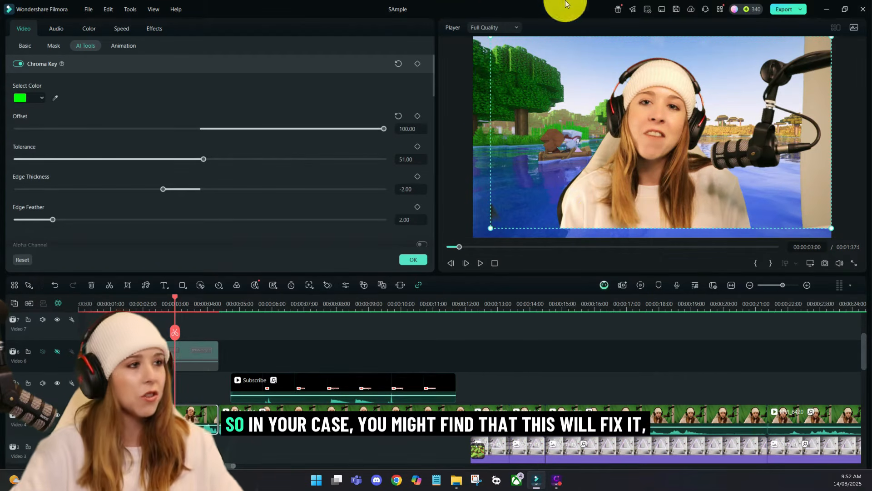
mouse_move(380, 129)
left_mouse_down()
mouse_move(312, 125)
mouse_move(388, 129)
left_mouse_up()
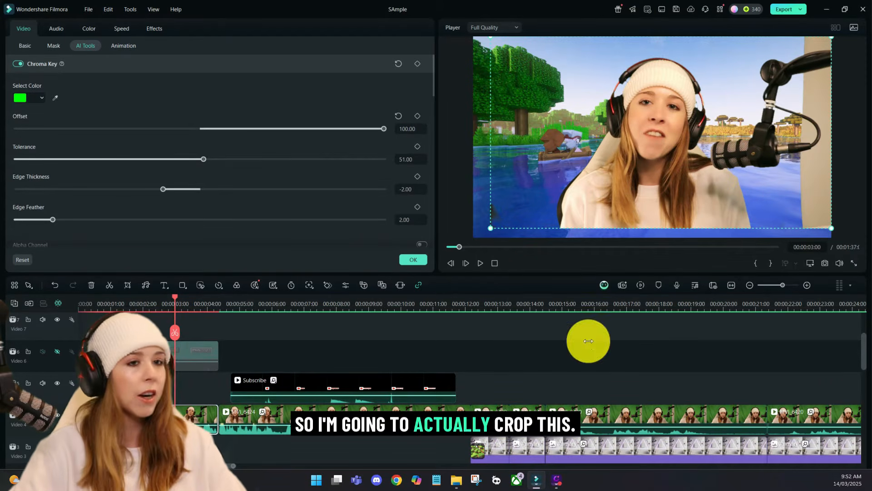
left_click_drag(623, 136, 644, 137)
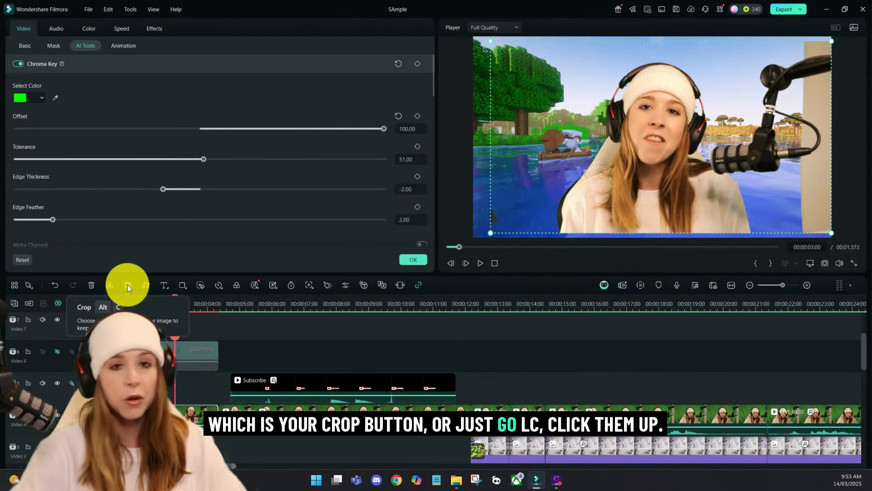
key("alt+c")
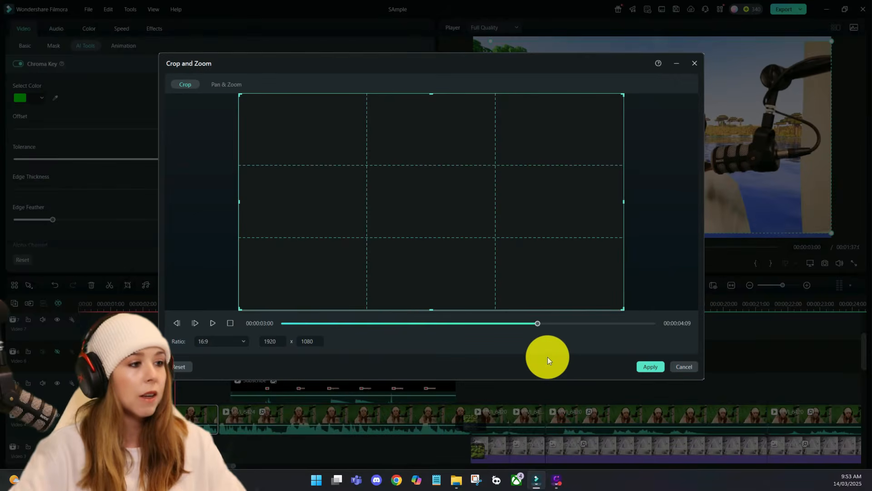
left_click(232, 344)
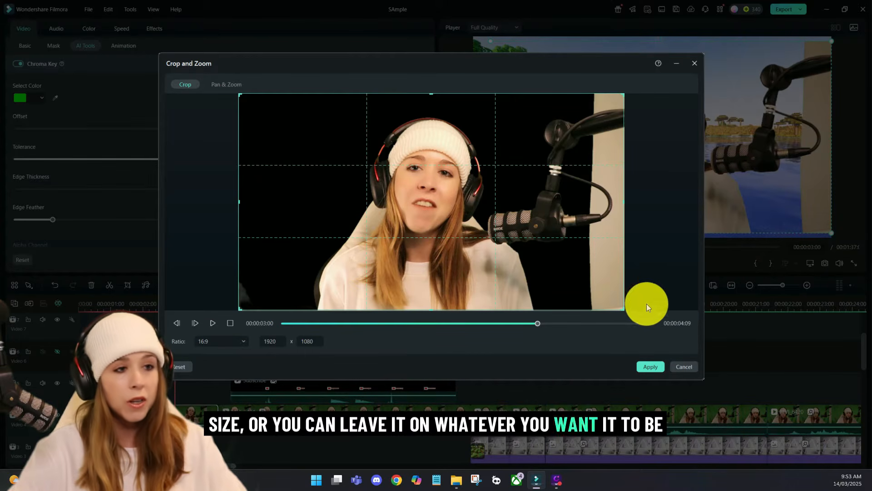
left_click_drag(624, 310, 547, 265)
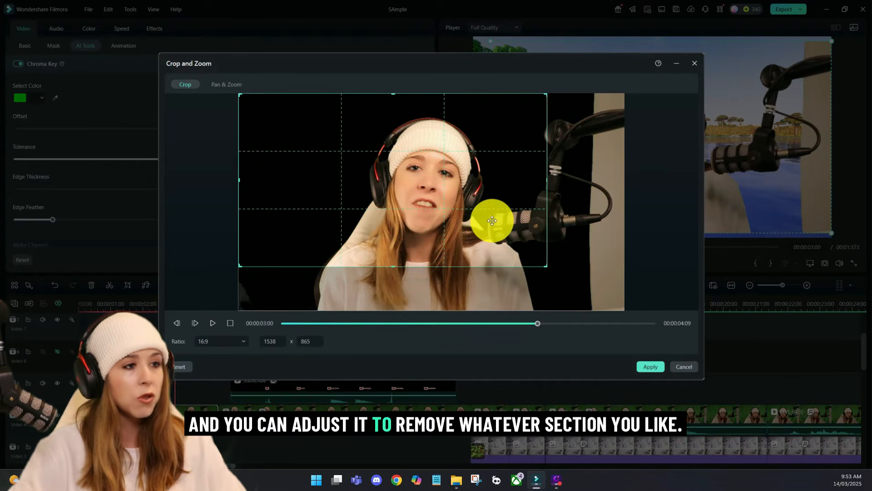
left_click_drag(493, 221, 535, 216)
left_click_drag(590, 266, 642, 297)
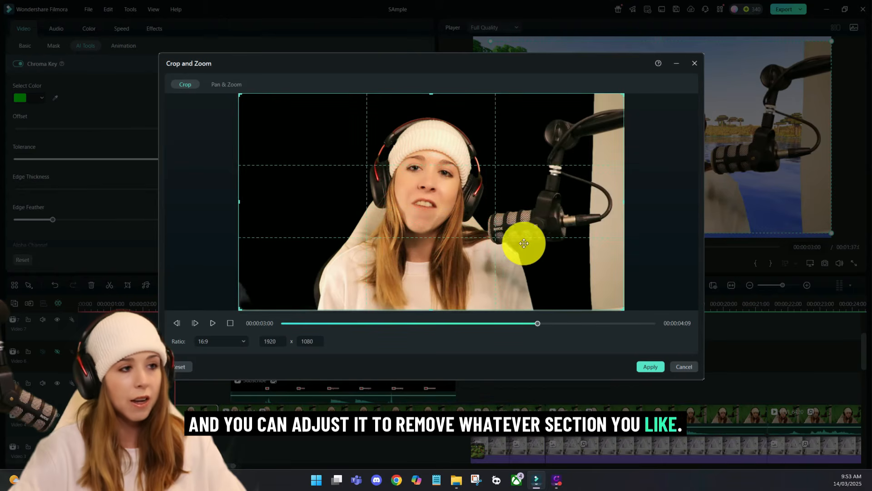
left_click(684, 366)
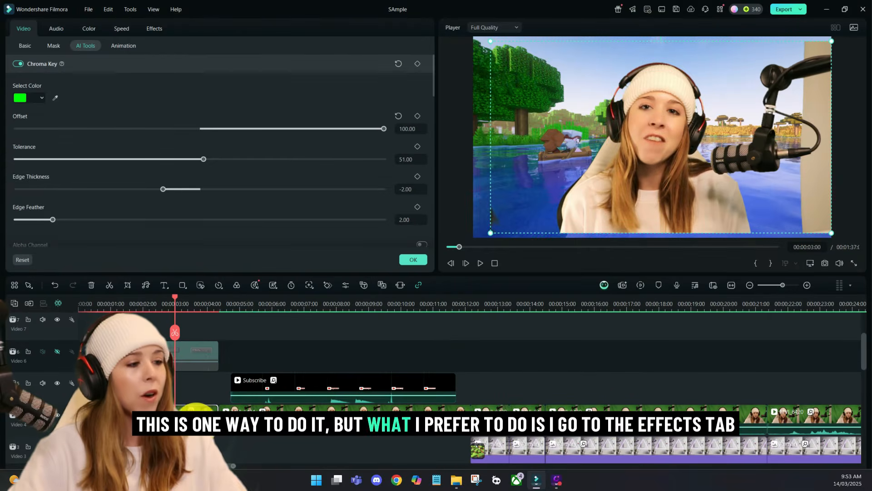
Step: Search the effects for "crop" and apply the Crop effect to the opening green-screen clip
left_click(411, 260)
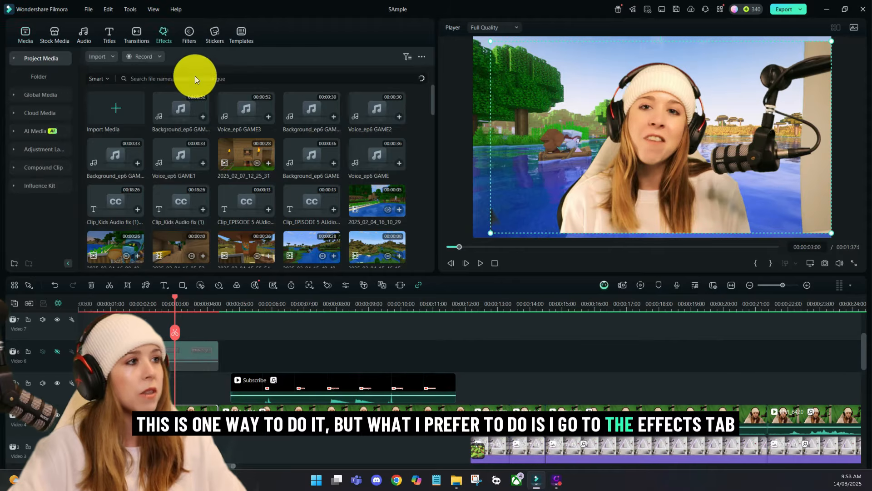
left_click(185, 56)
type("c")
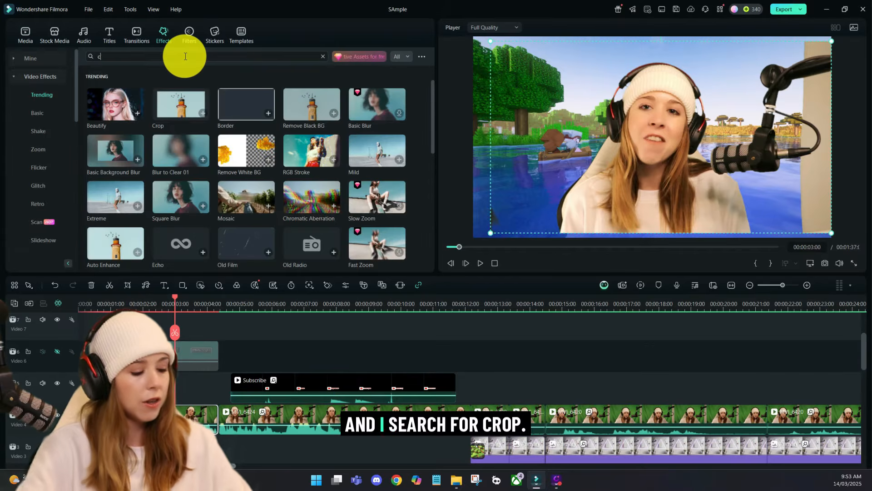
type("rop")
key("Return")
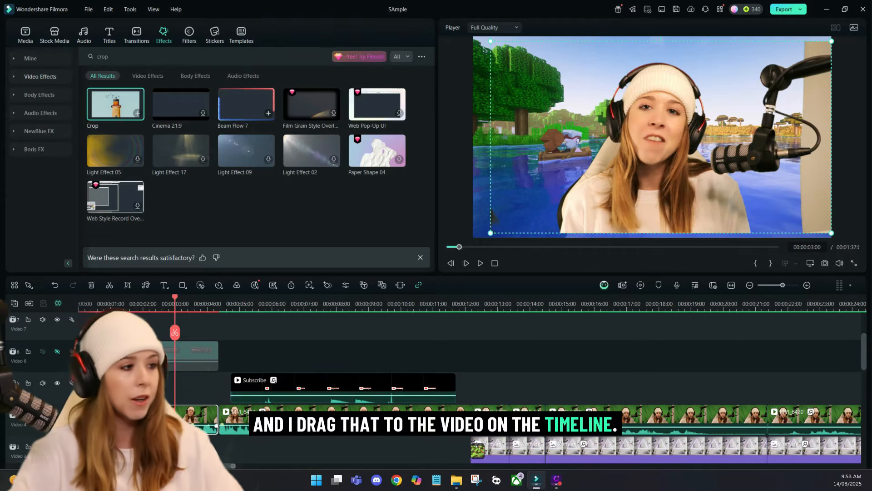
Step: In the opening clip's Crop effect, set Left to 7.66 and Right to 10.14
double_click(177, 409)
left_click(153, 29)
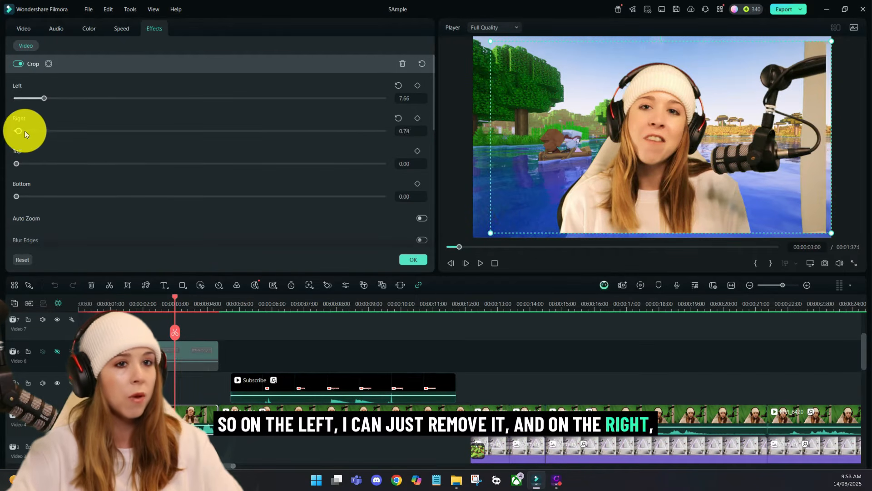
left_click_drag(25, 130, 54, 139)
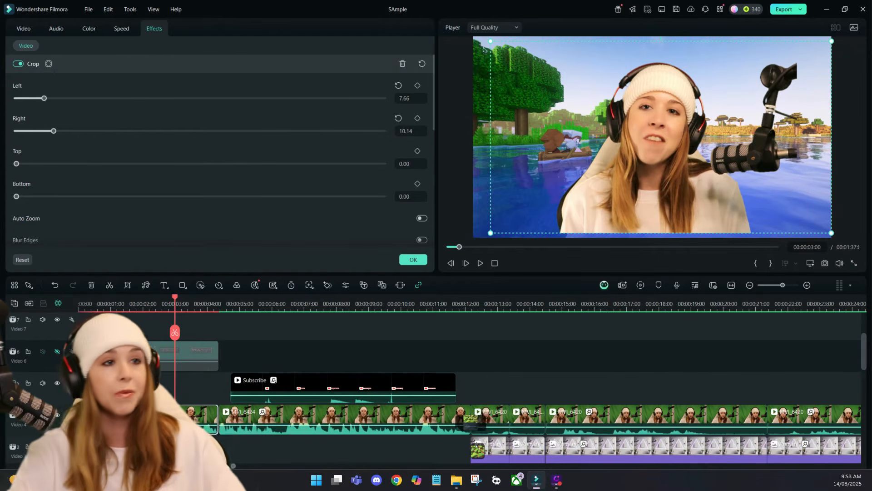
Step: Scale the keyed recording down, place it in the video frame's lower-right corner, and play the result from the start
left_click_drag(492, 42, 656, 137)
left_click_drag(732, 180, 756, 195)
left_click_drag(677, 144, 663, 136)
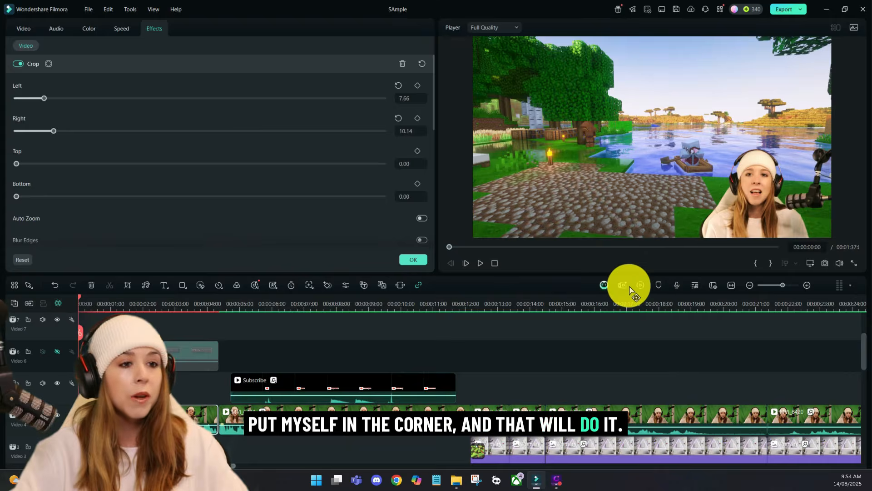
left_click(480, 263)
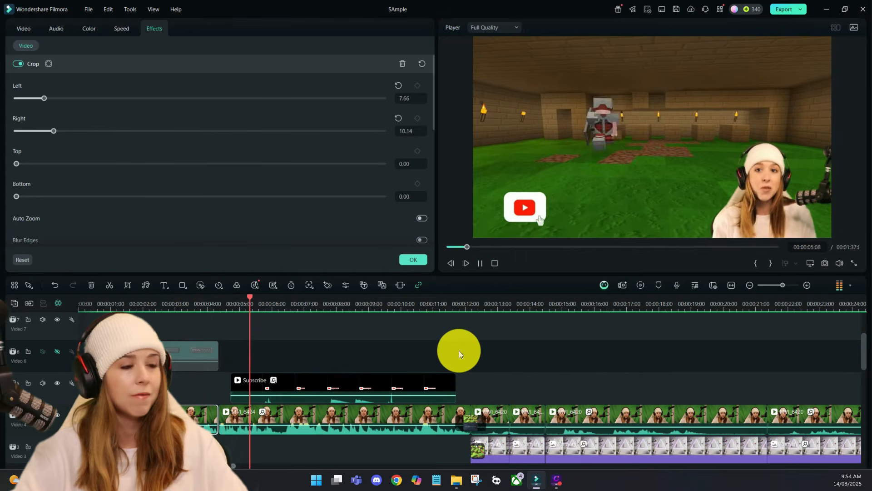
key("space")
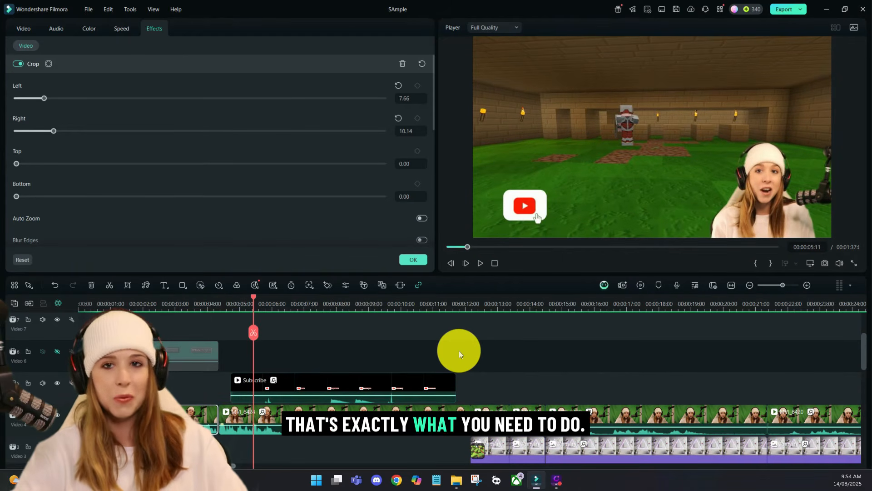